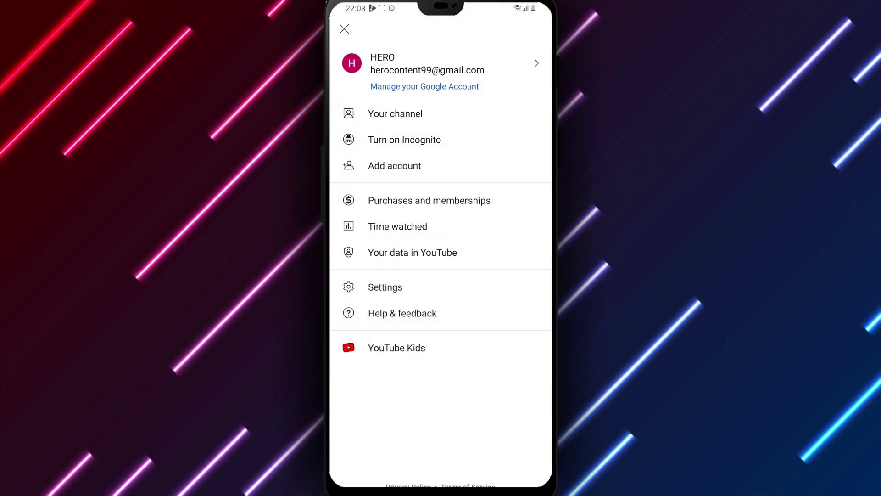
Open YouTube Settings and go to the Data saving page
left_click(386, 287)
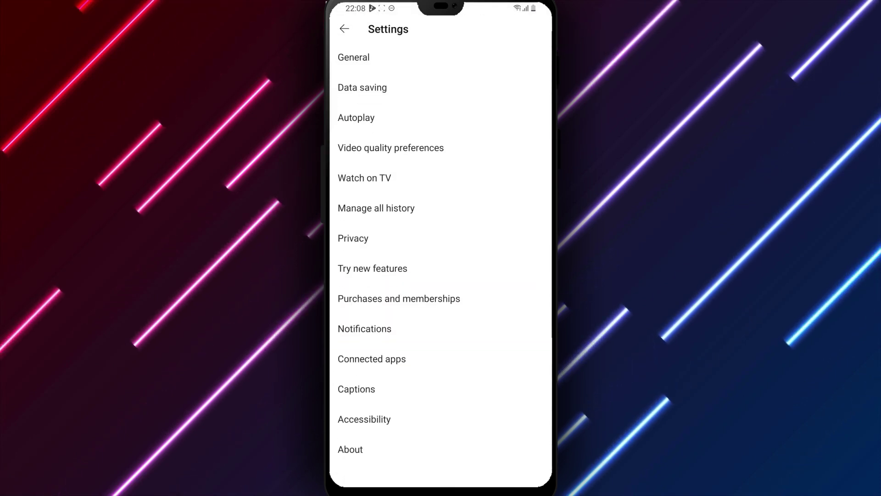
left_click(417, 88)
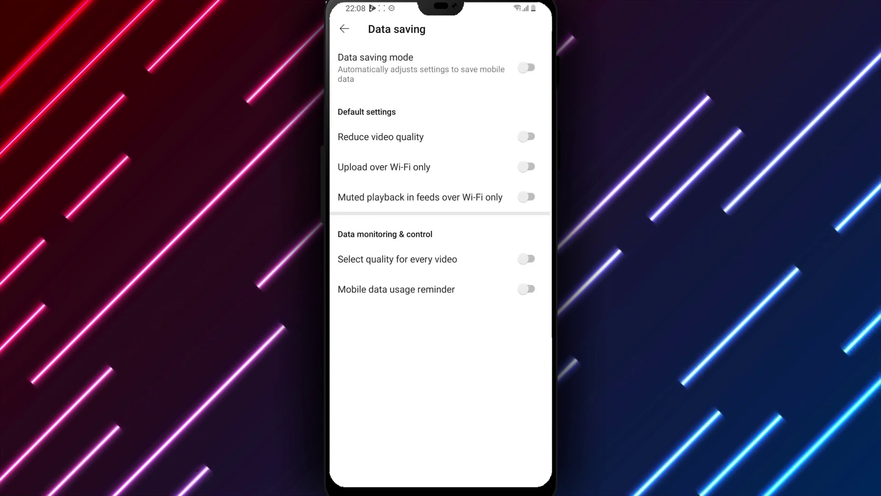
Switch on the mobile data usage reminder and confirm a 100 MB limit
left_click(411, 289)
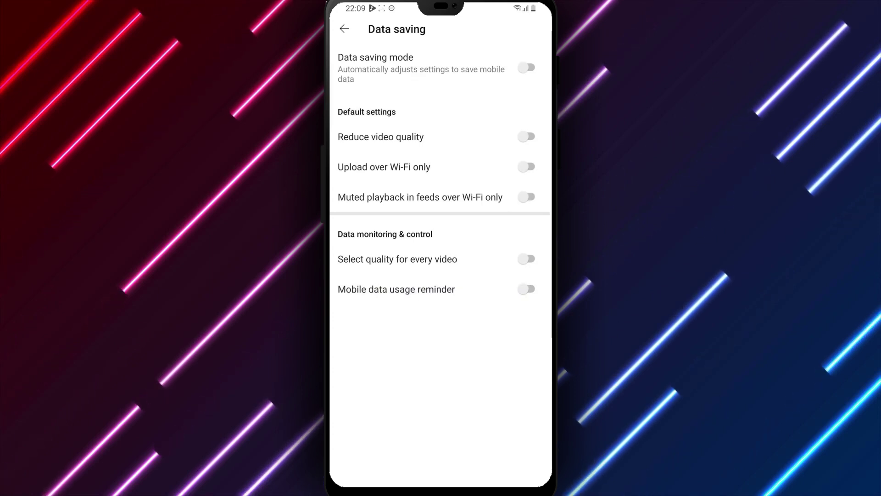
left_click(433, 284)
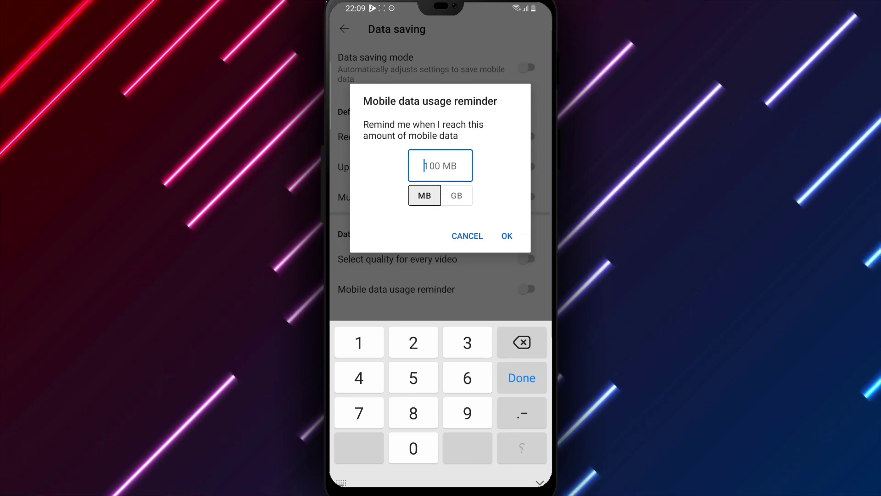
type("100")
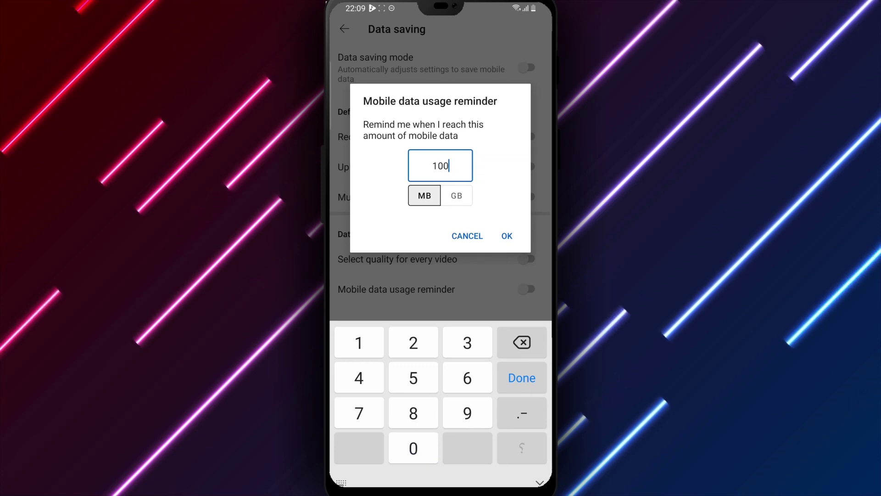
left_click(507, 235)
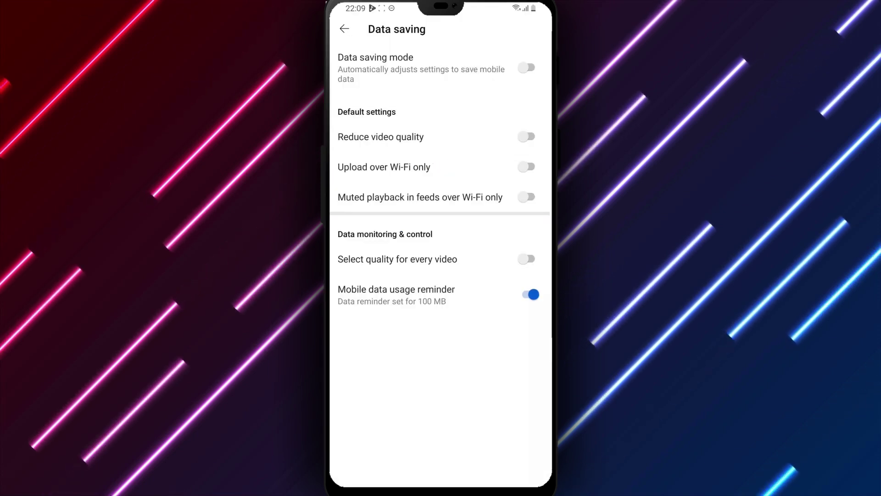